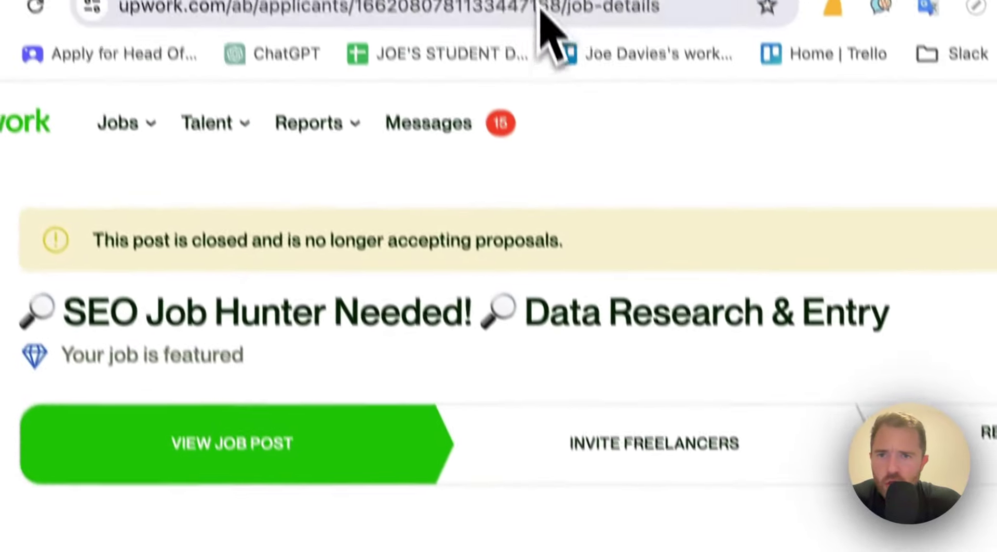
# Search Indeed for 'SEO' jobs in New York, NY, which returns 472 listings
pyautogui.click(457, 21)
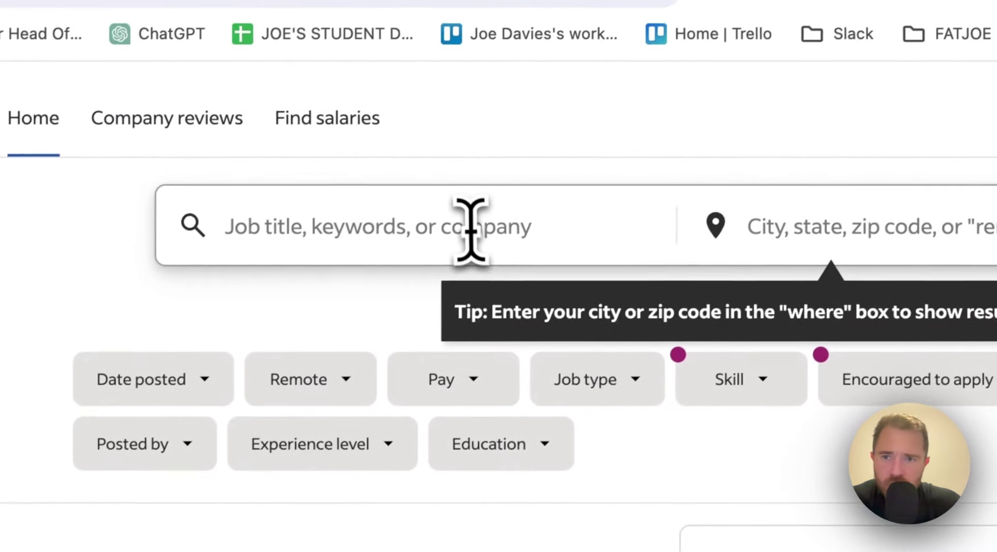
pyautogui.click(736, 19)
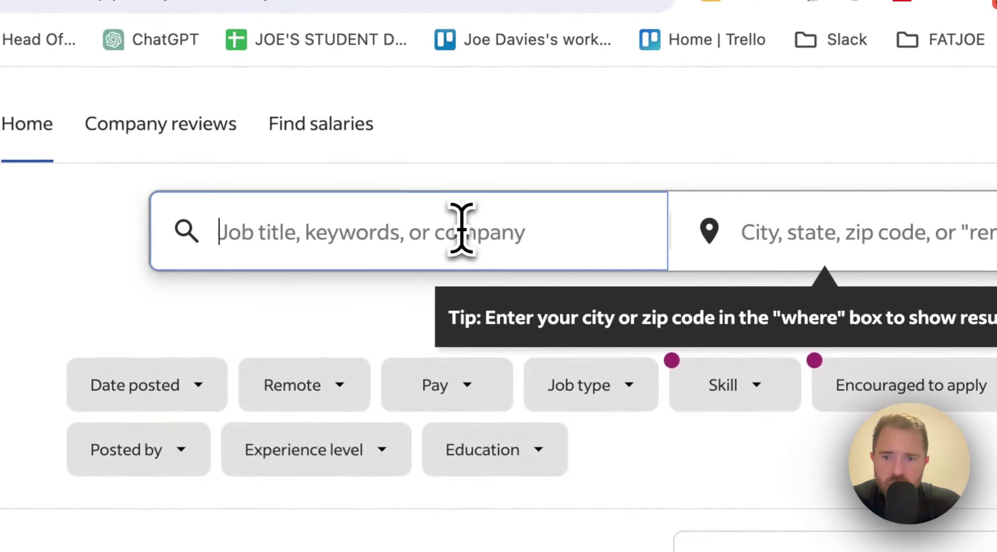
pyautogui.write('SEO')
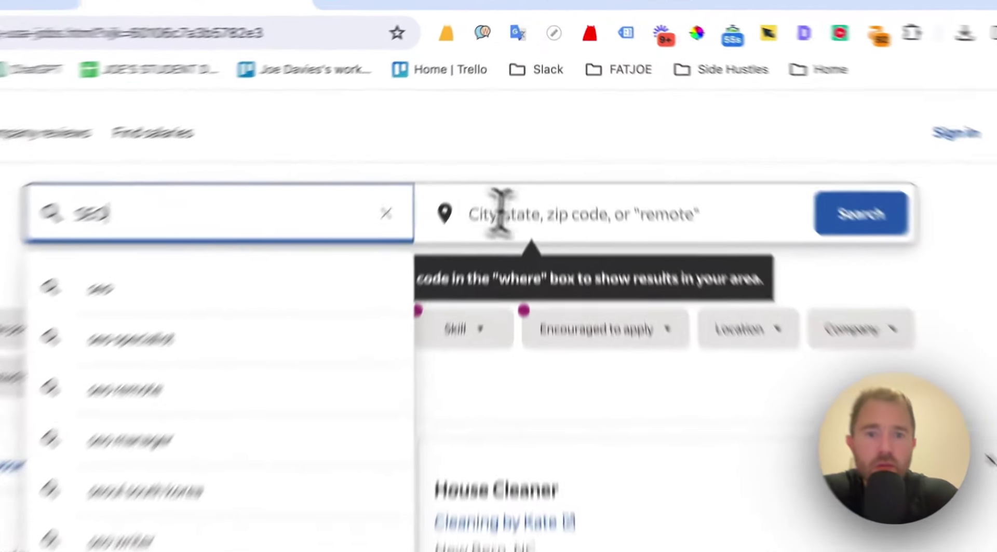
pyautogui.click(537, 158)
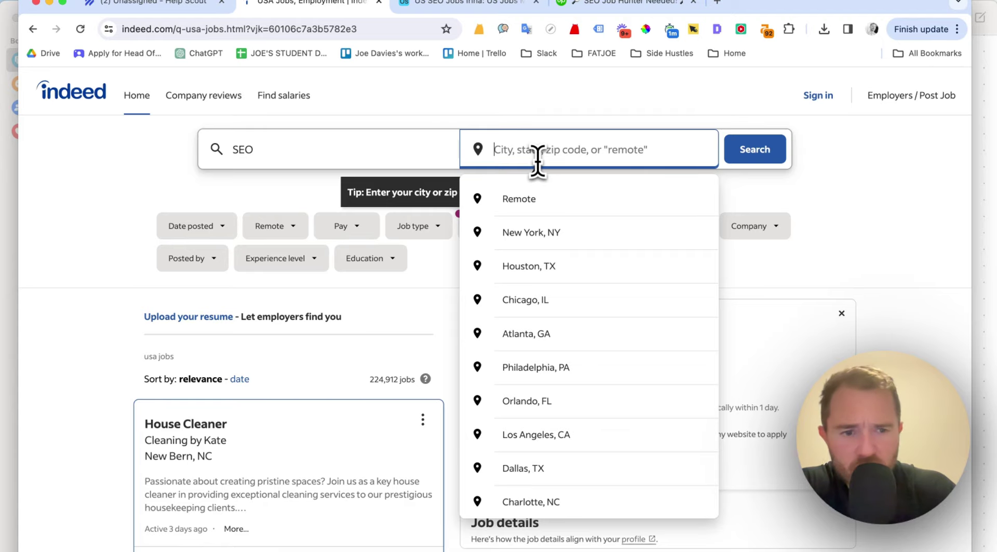
pyautogui.write('new o')
pyautogui.press('BackSpace')
pyautogui.write('yor')
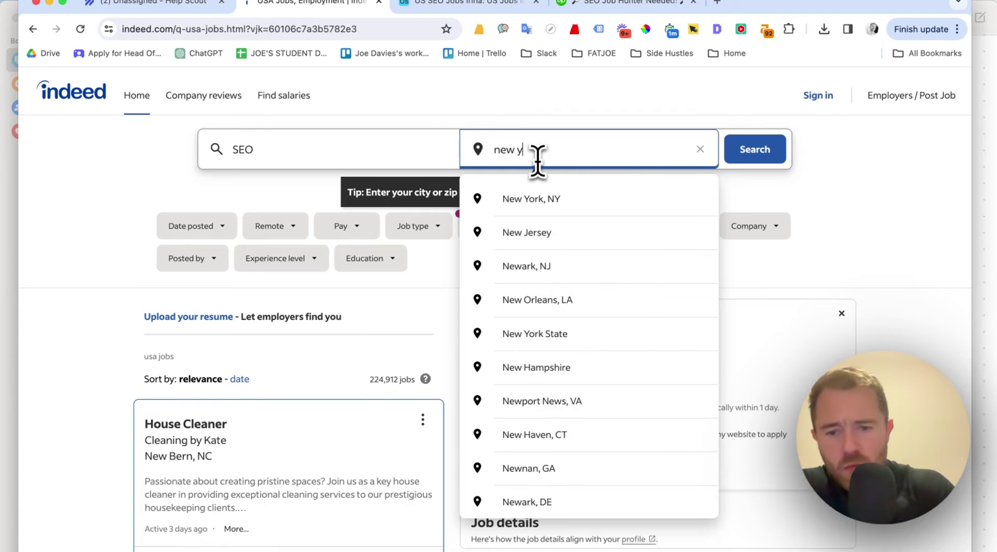
pyautogui.write('k')
pyautogui.click(550, 201)
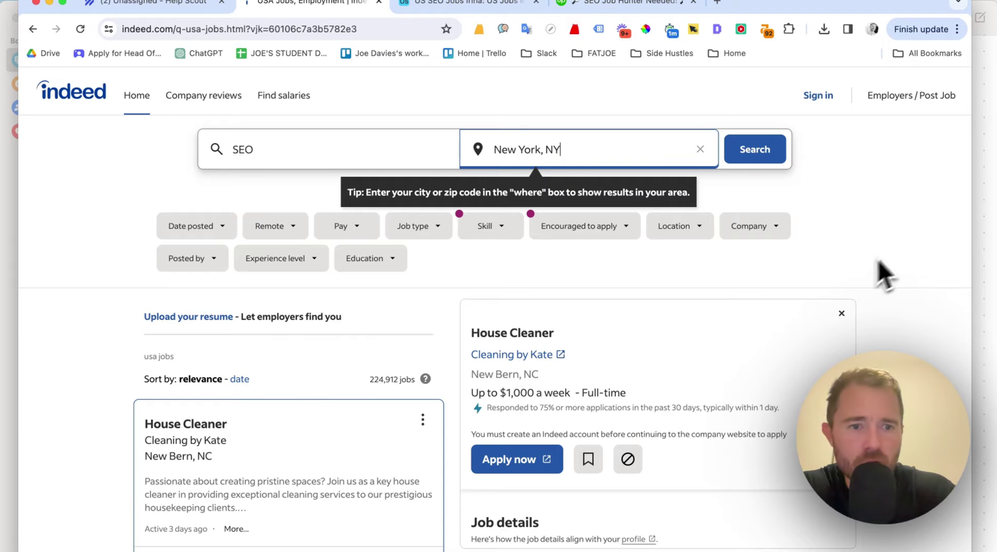
pyautogui.click(767, 155)
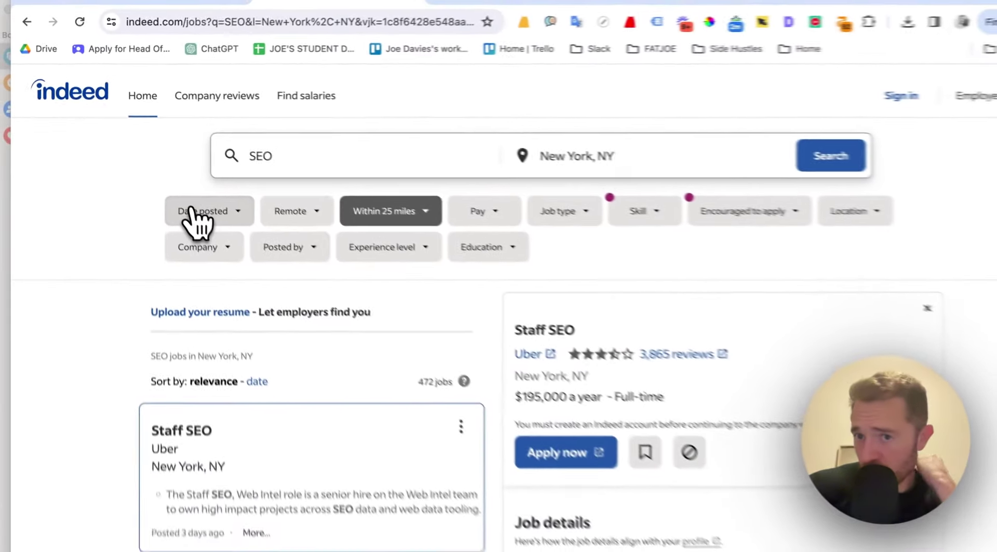
# Scroll the results to read the Staff SEO at Uber, SEO Editor and SEO Consultant cards
pyautogui.scroll(-2, 251, 312)
pyautogui.scroll(2, 242, 332)
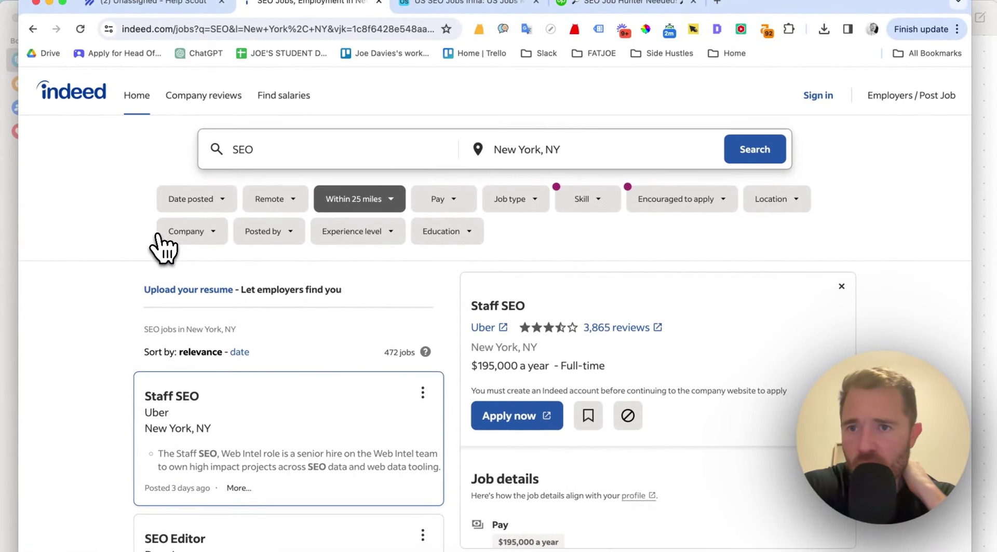
pyautogui.scroll(-4, 164, 248)
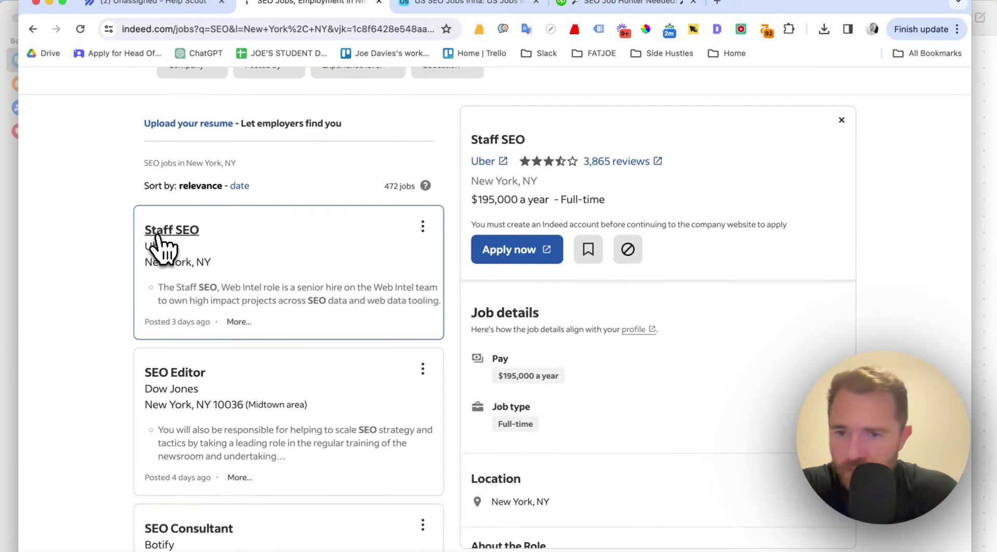
pyautogui.scroll(4, 162, 248)
pyautogui.scroll(-5, 296, 187)
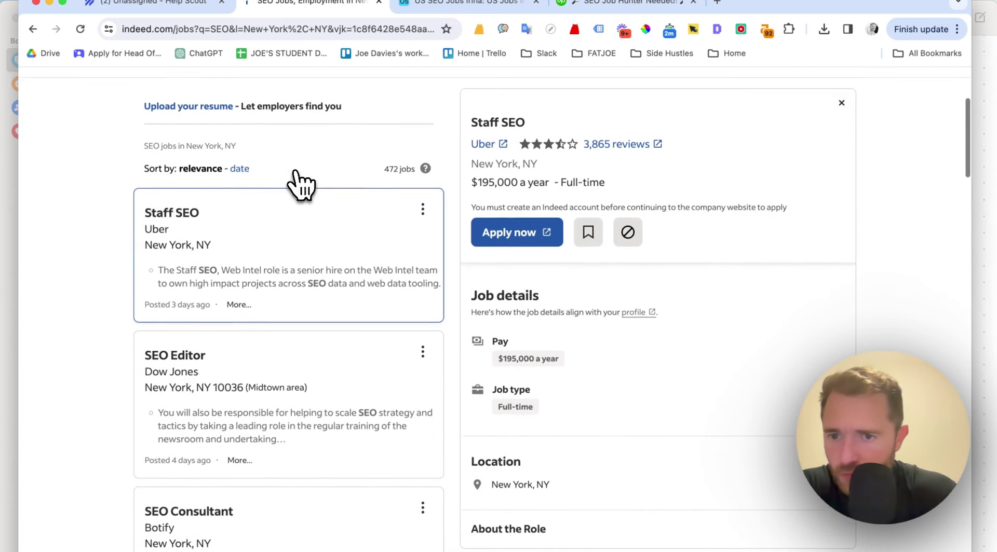
pyautogui.scroll(-2, 250, 429)
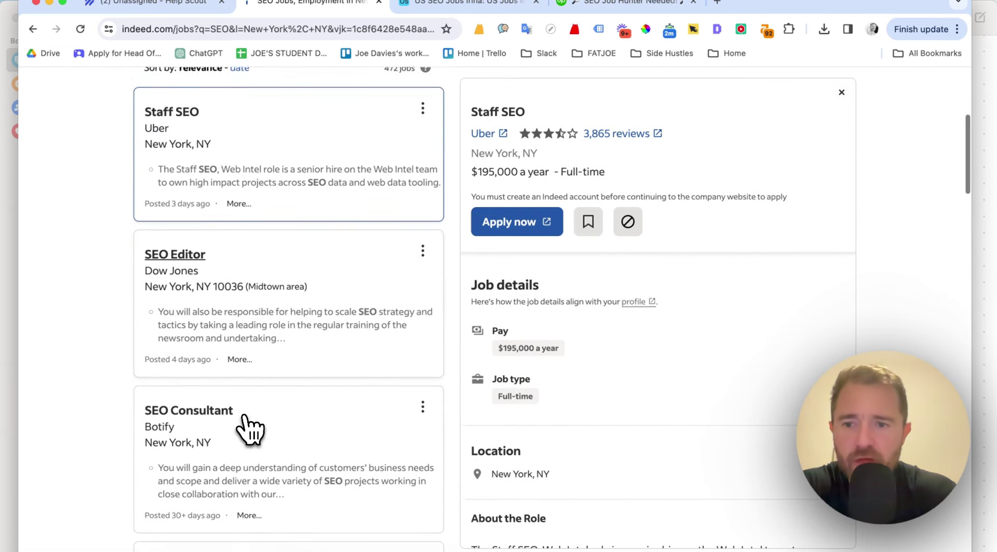
pyautogui.scroll(-1, 250, 428)
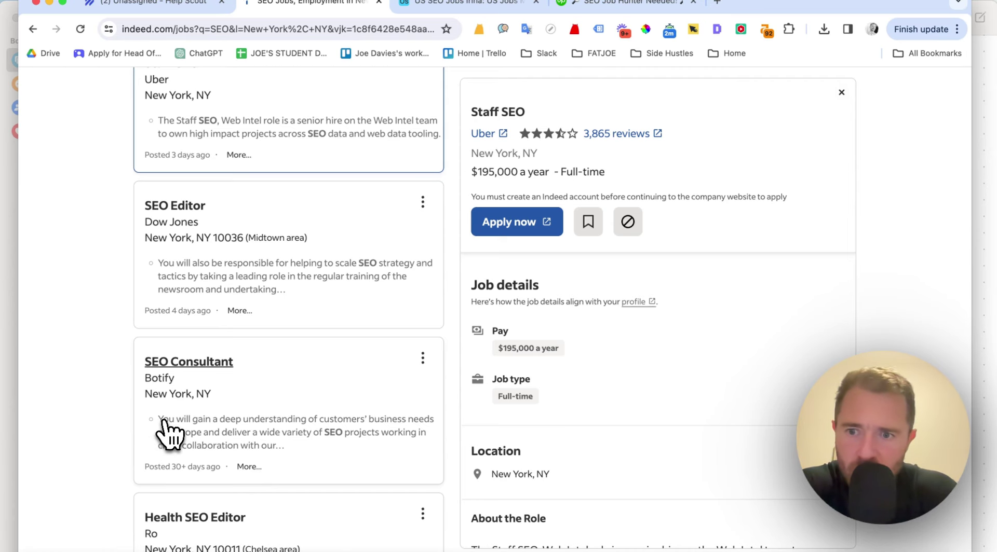
pyautogui.scroll(-3, 174, 434)
pyautogui.scroll(10, 307, 312)
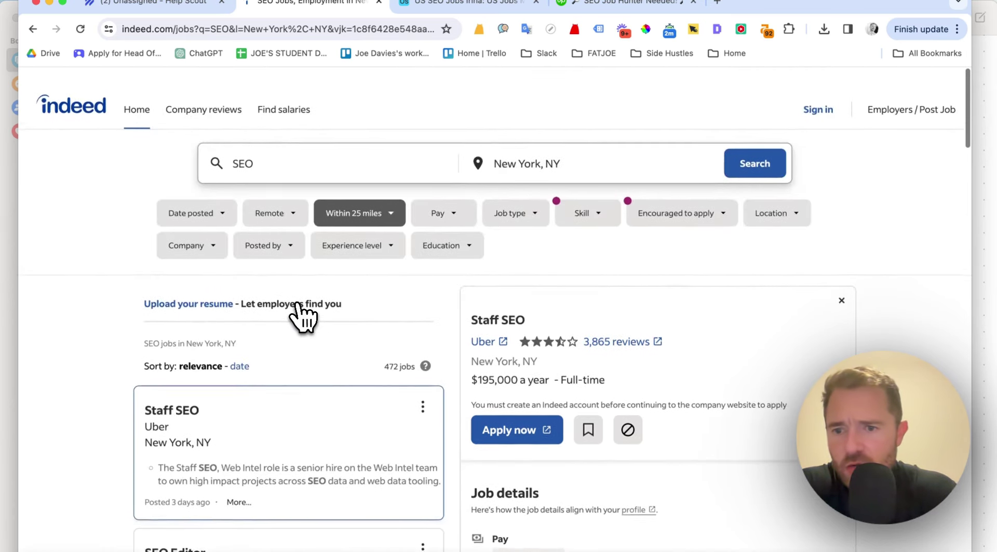
pyautogui.scroll(-4, 301, 318)
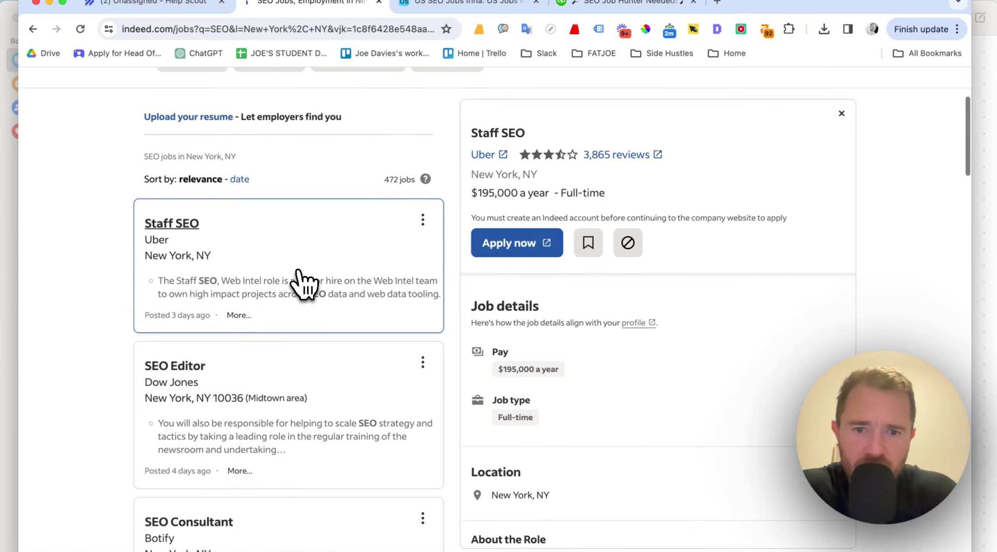
pyautogui.scroll(-2, 304, 283)
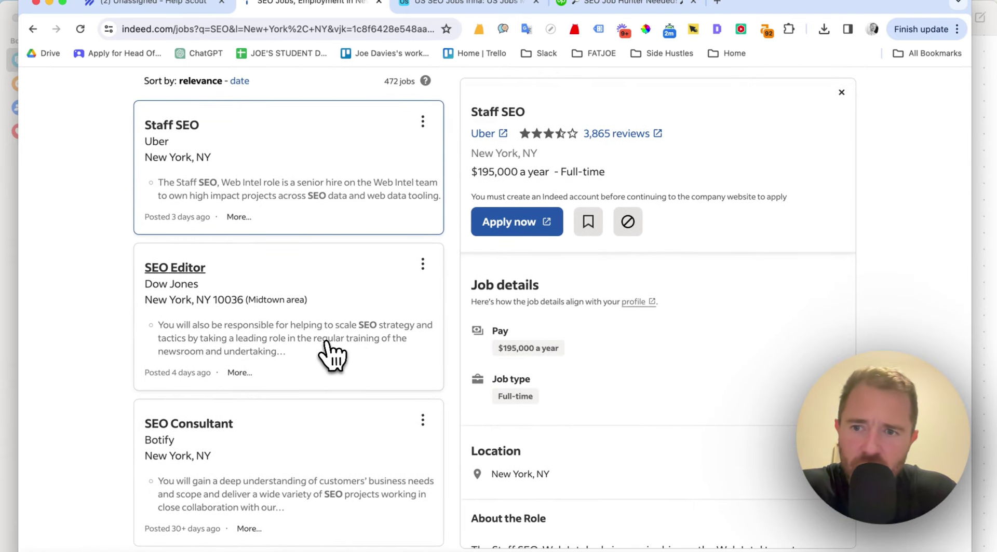
pyautogui.scroll(-6, 331, 356)
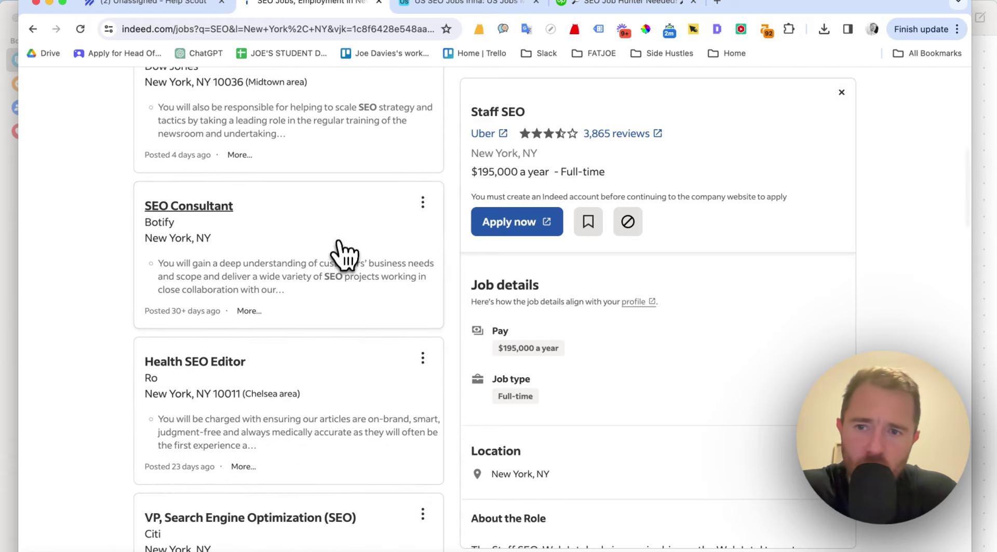
pyautogui.scroll(-2, 345, 250)
pyautogui.scroll(-3, 345, 250)
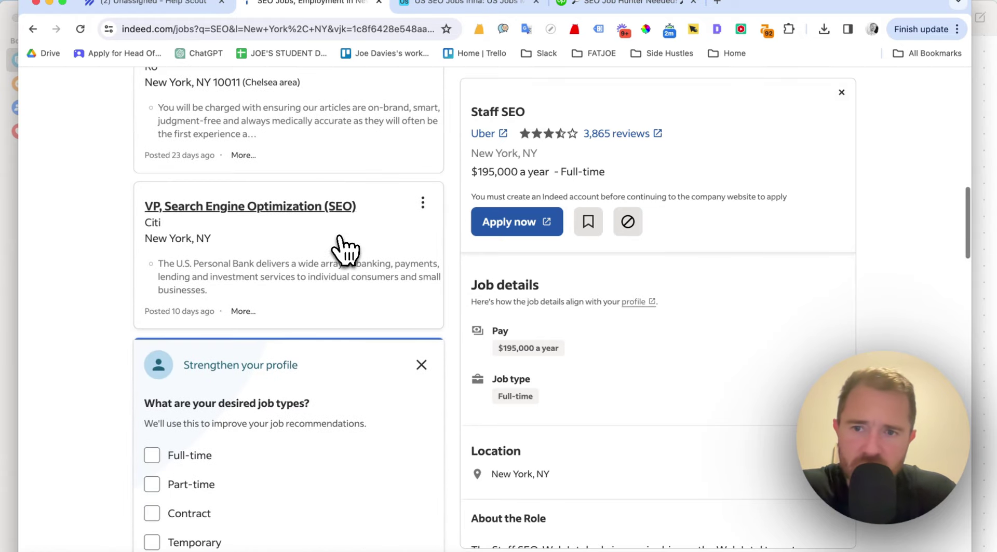
pyautogui.scroll(-9, 283, 259)
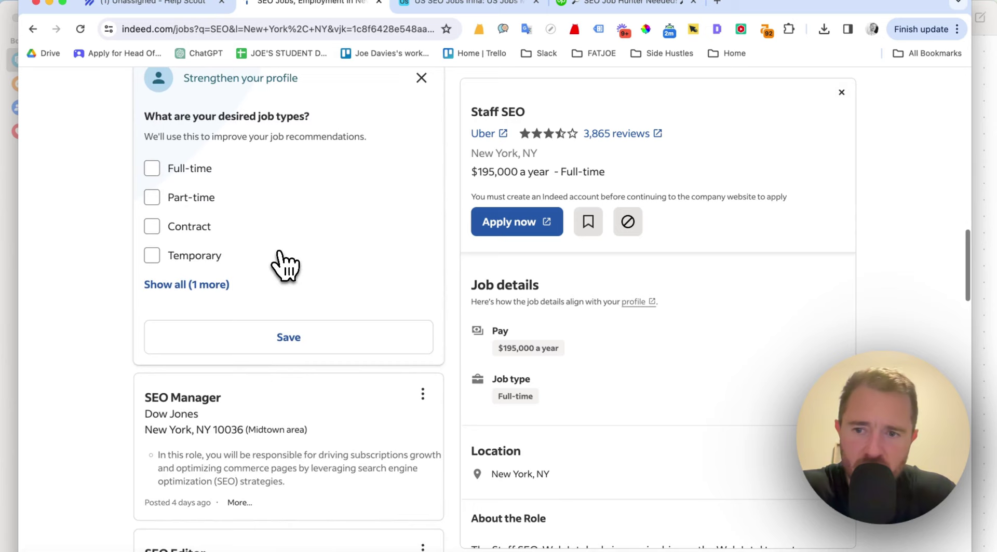
pyautogui.scroll(12, 285, 265)
pyautogui.scroll(-14, 284, 265)
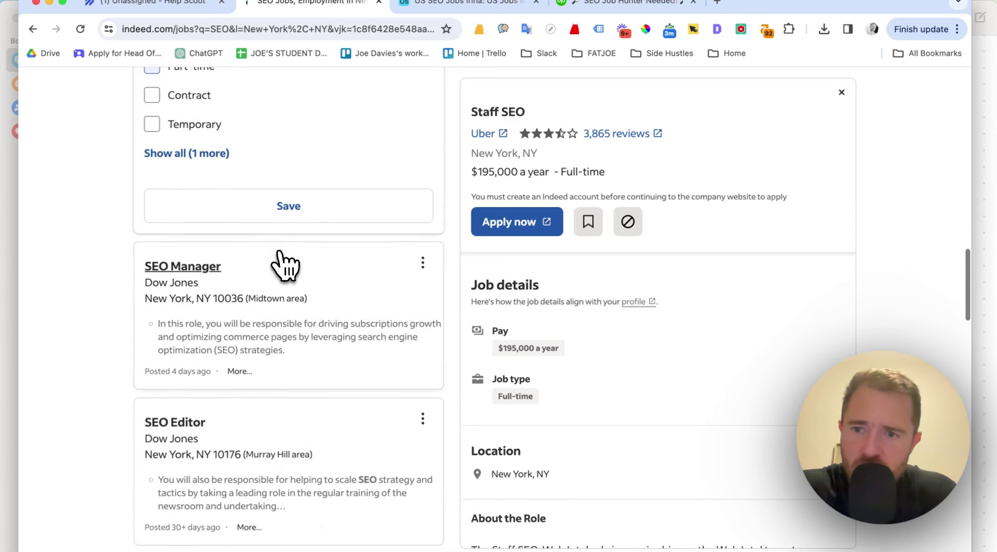
pyautogui.scroll(-1, 284, 265)
pyautogui.scroll(3, 285, 267)
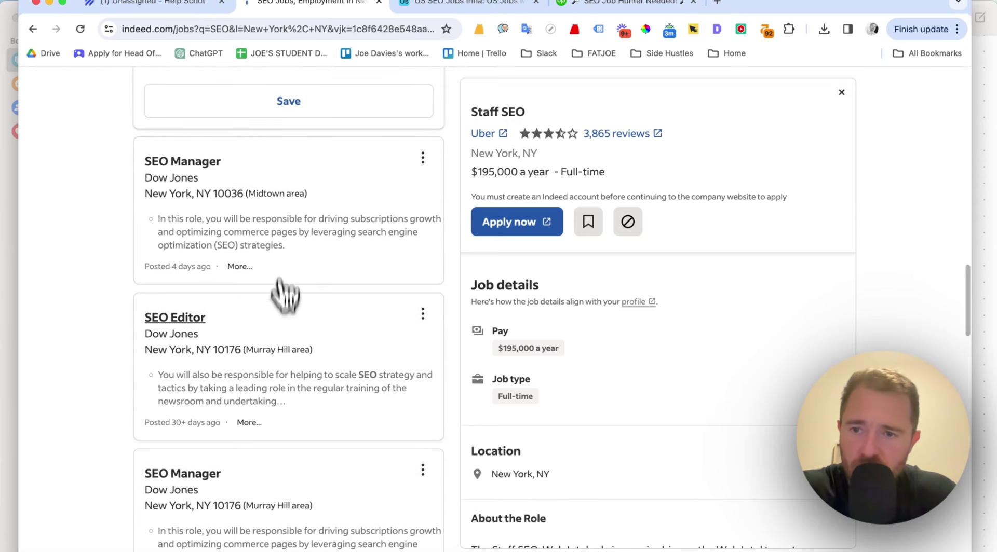
pyautogui.scroll(-5, 306, 262)
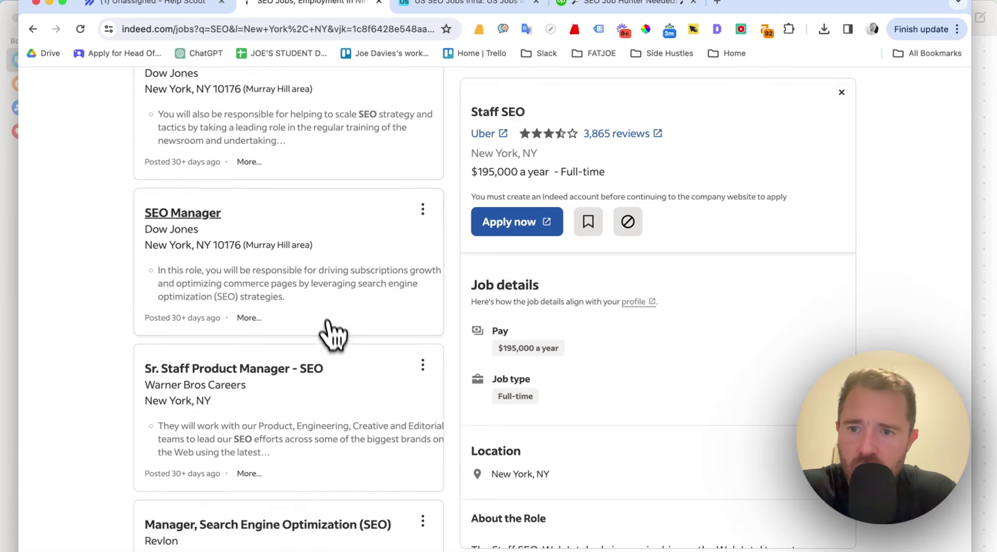
pyautogui.scroll(-3, 335, 340)
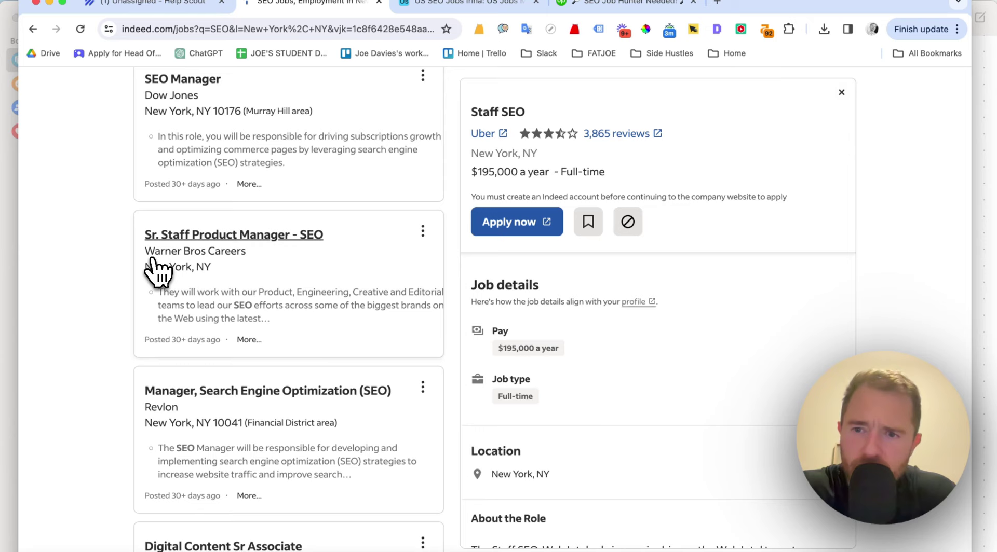
pyautogui.scroll(-1, 281, 332)
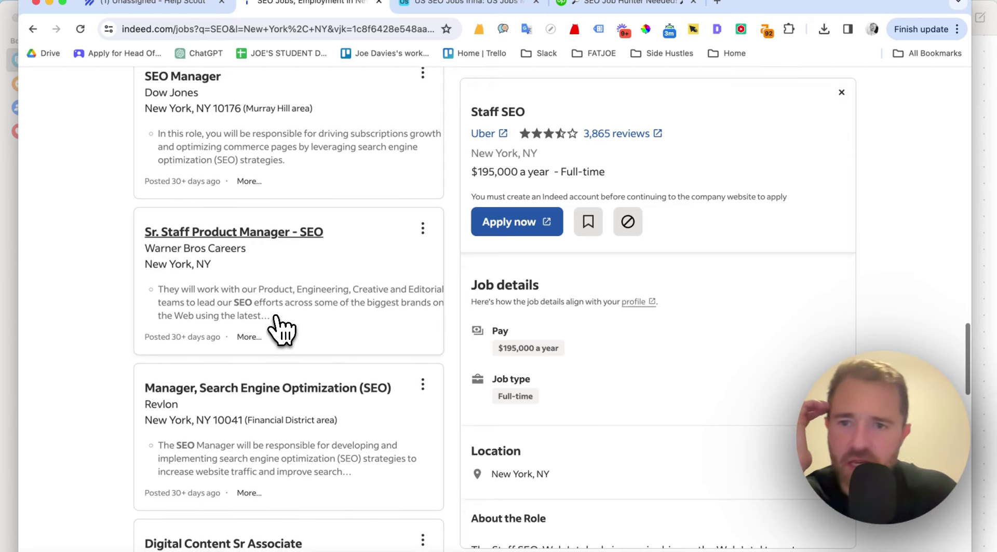
pyautogui.scroll(-3, 280, 333)
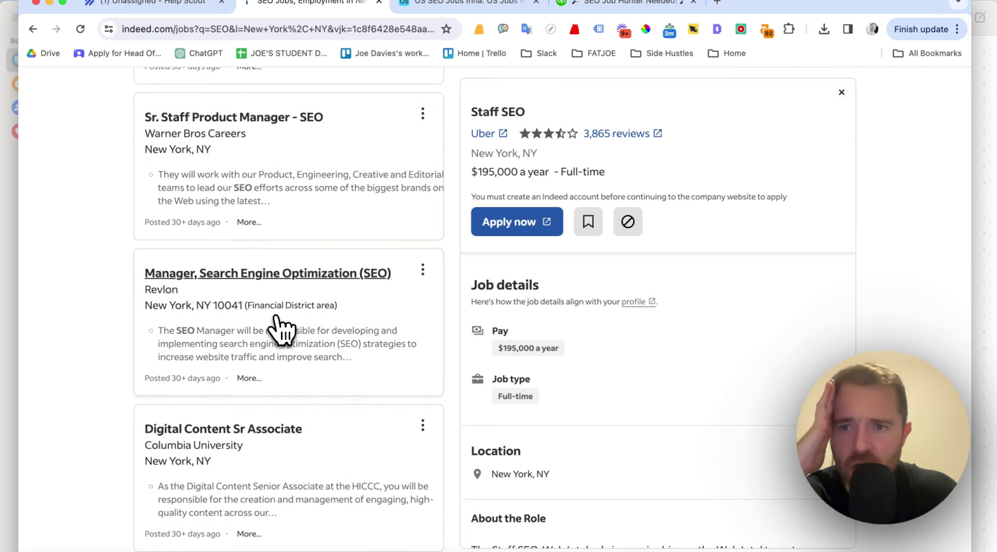
pyautogui.scroll(-10, 280, 331)
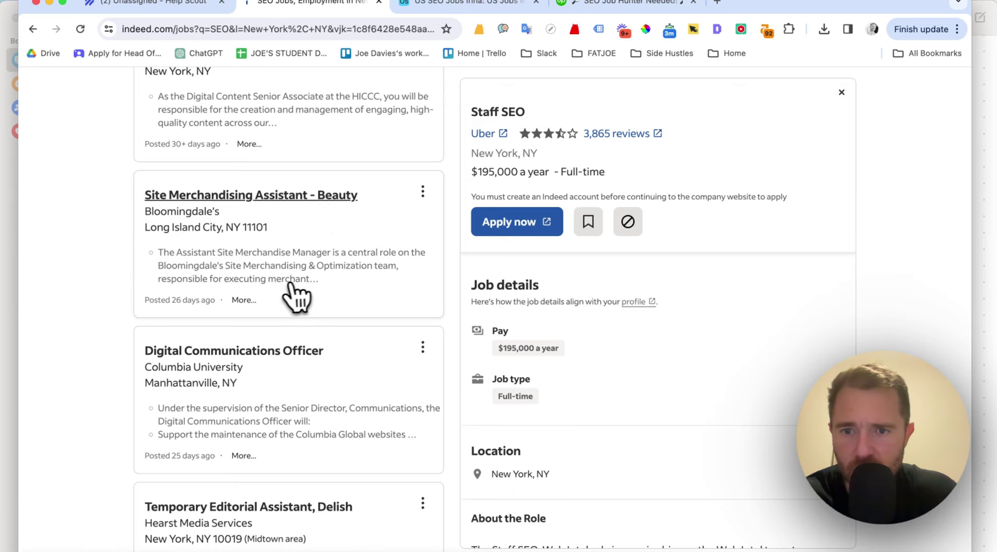
pyautogui.scroll(-3, 327, 290)
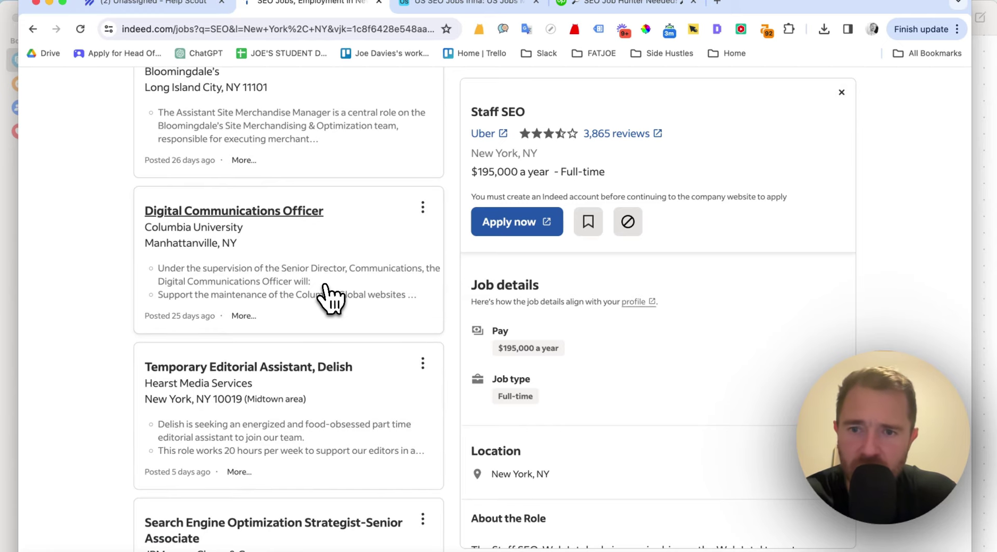
pyautogui.scroll(-8, 328, 299)
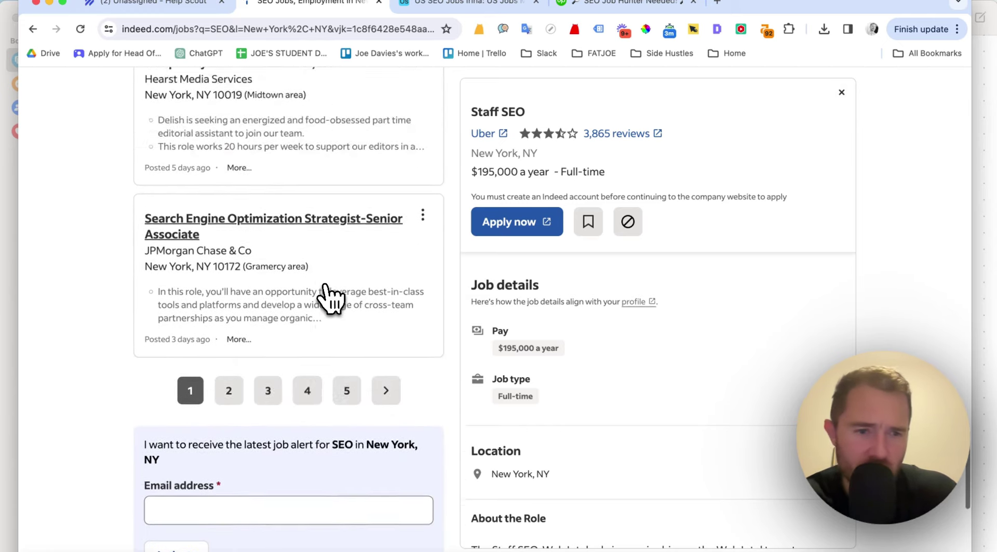
pyautogui.scroll(15, 328, 298)
pyautogui.scroll(10, 330, 299)
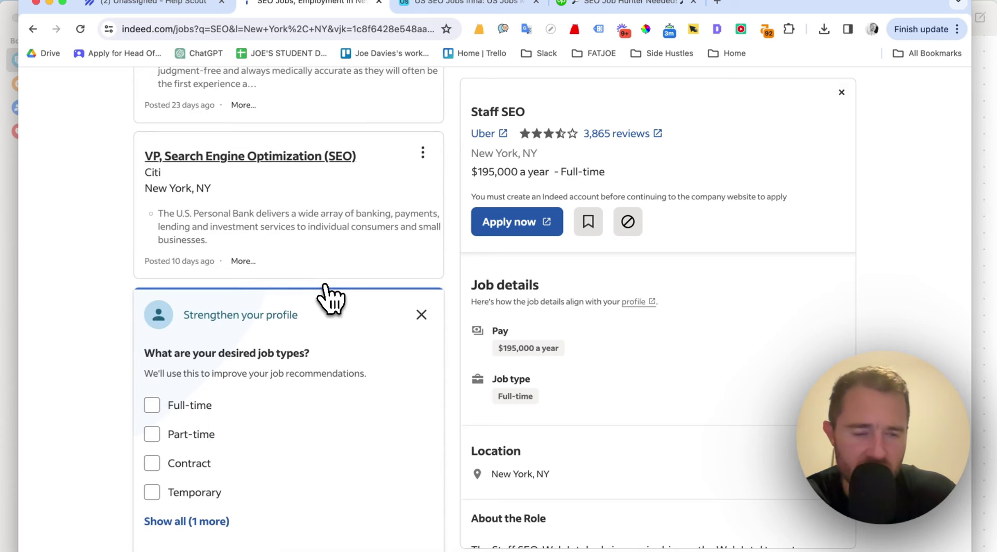
pyautogui.scroll(10, 330, 298)
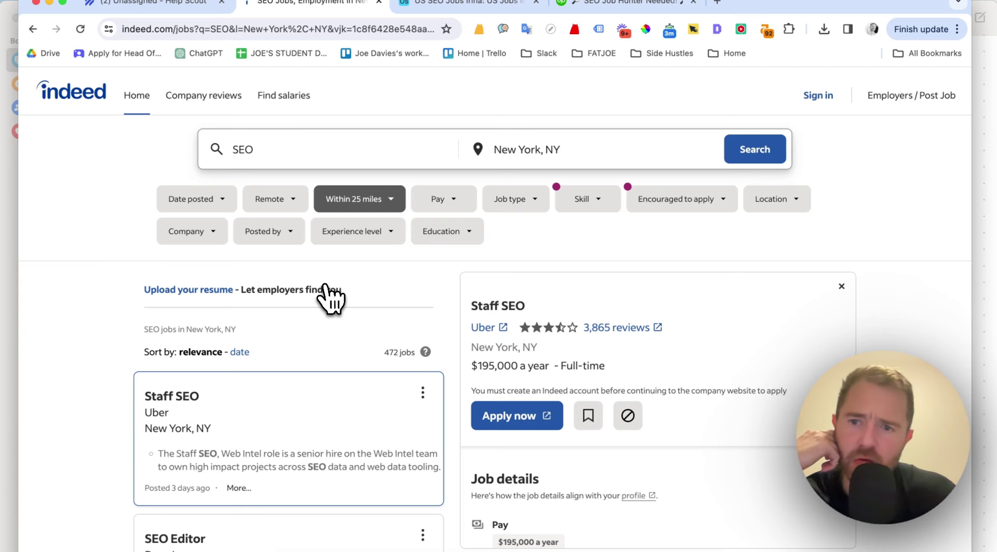
# Read the Botify SEO Consultant listing, then switch to the Airtable base of SEO leads
pyautogui.scroll(-2, 330, 299)
pyautogui.scroll(-2, 330, 299)
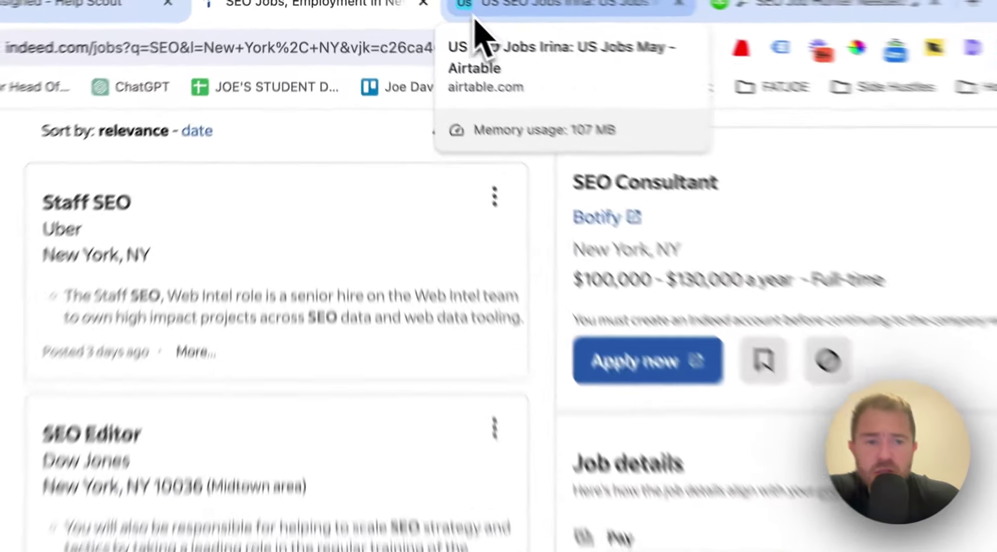
pyautogui.click(413, 8)
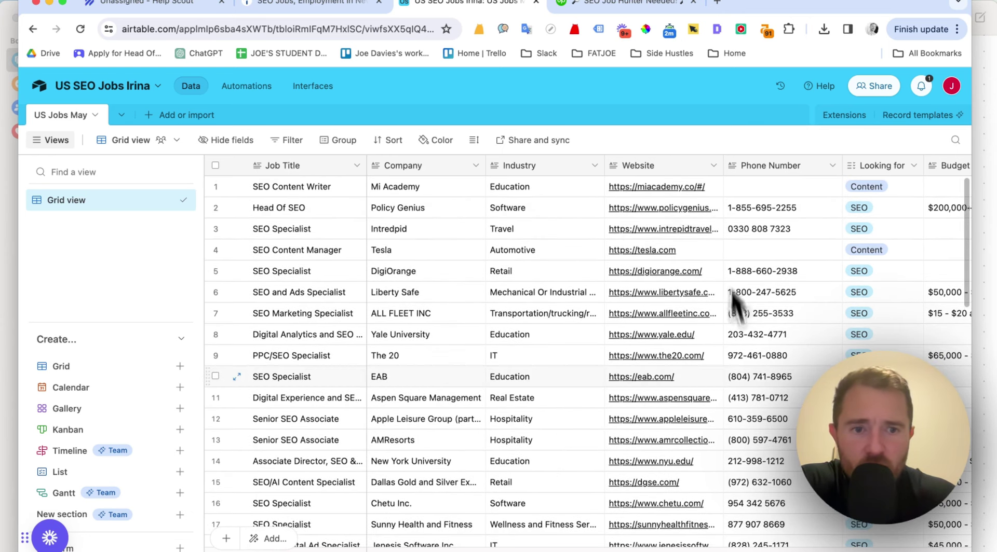
pyautogui.hscroll(5, 746, 389)
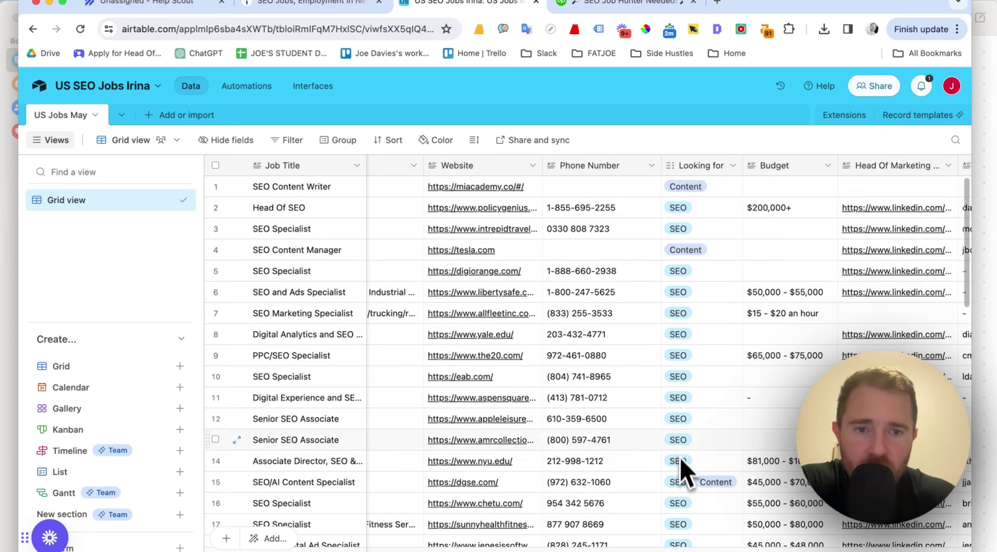
pyautogui.scroll(-5, 683, 369)
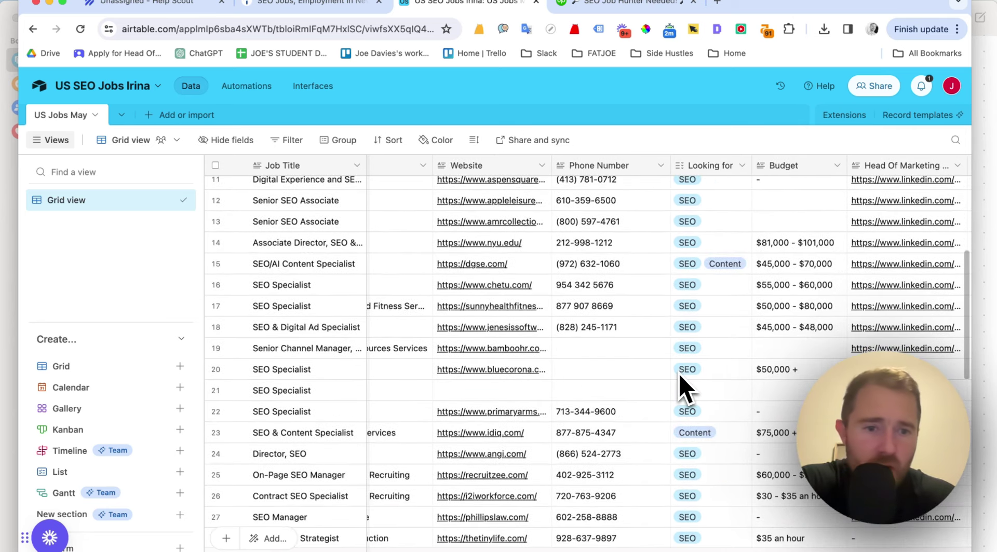
pyautogui.scroll(-7, 680, 377)
pyautogui.scroll(12, 683, 374)
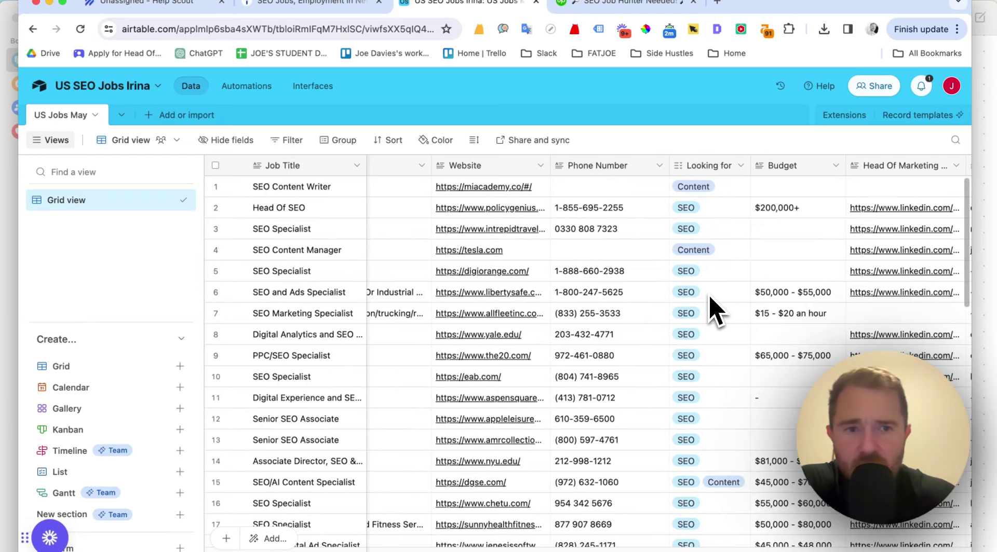
pyautogui.hscroll(8, 699, 309)
pyautogui.hscroll(-4, 695, 309)
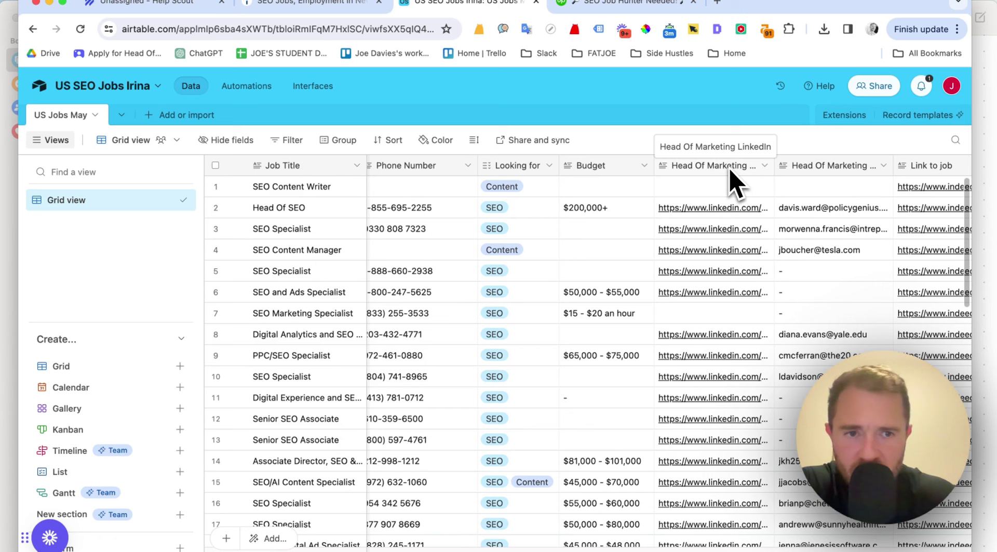
pyautogui.hscroll(4, 819, 240)
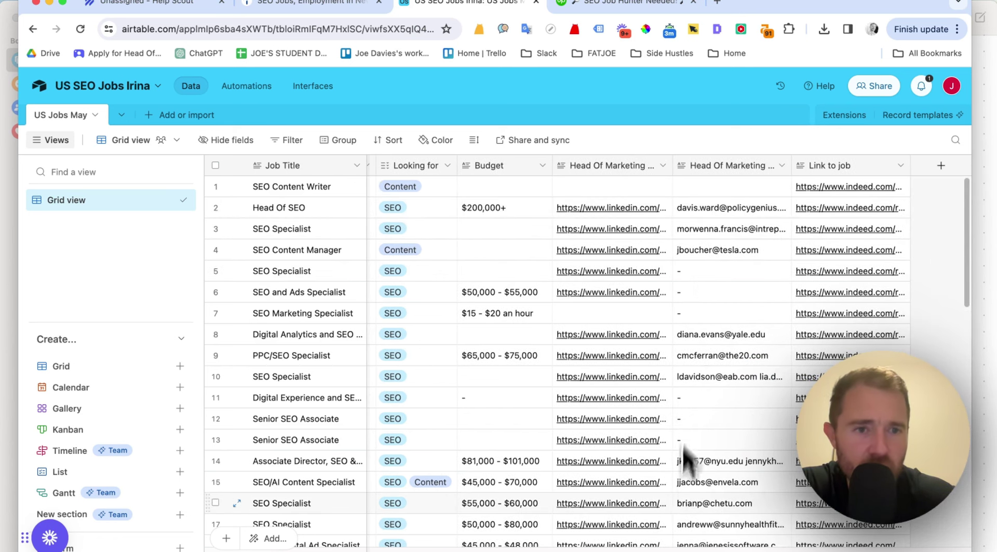
pyautogui.hscroll(2, 695, 385)
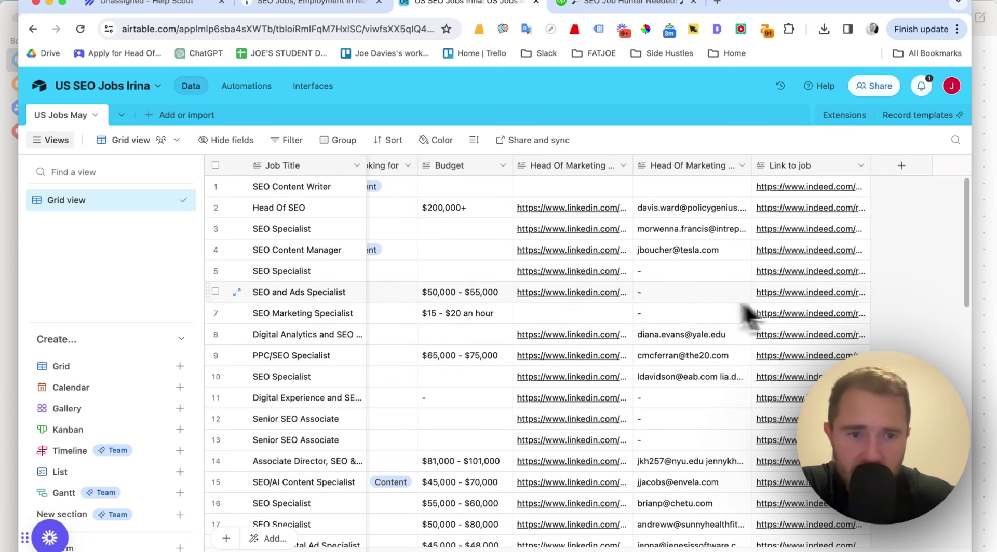
pyautogui.hscroll(-10, 738, 322)
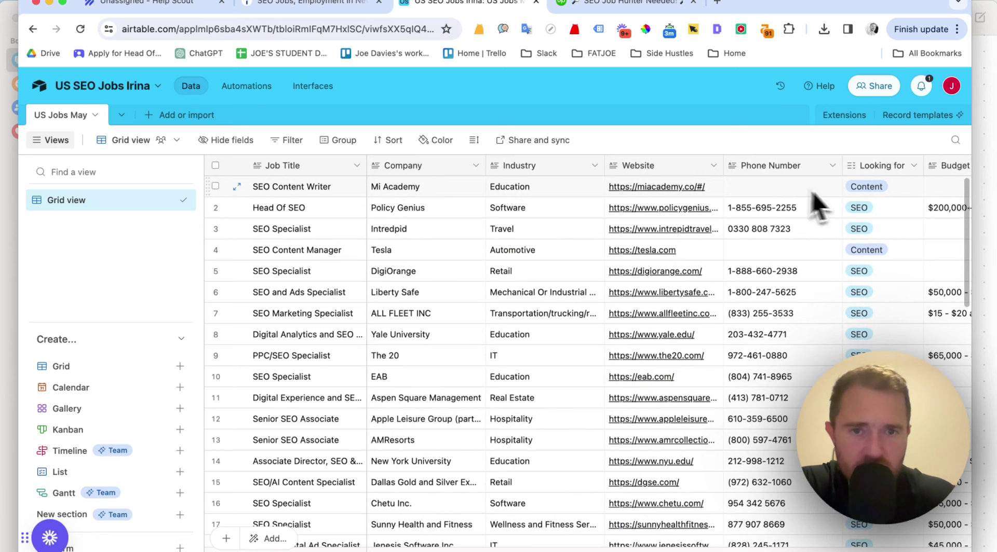
pyautogui.hscroll(5, 519, 335)
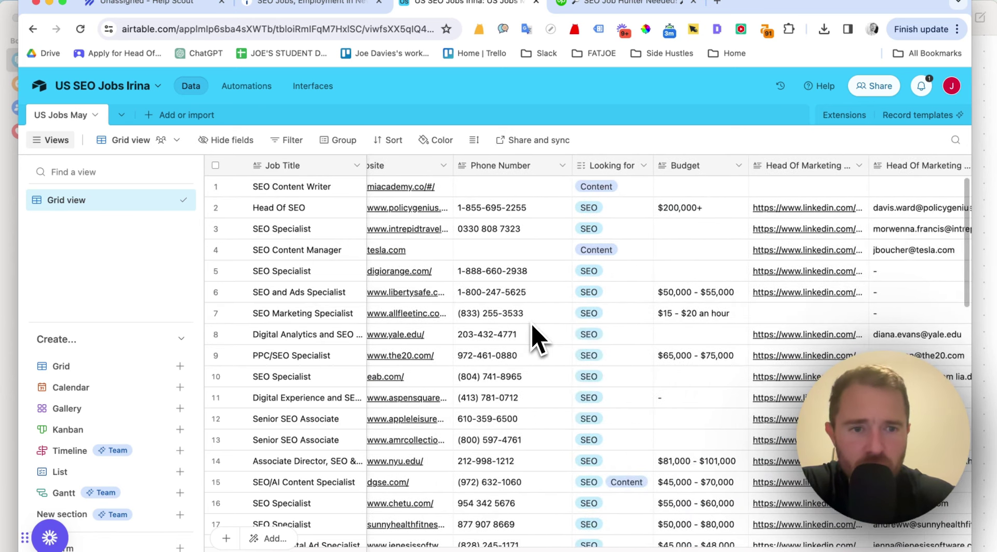
pyautogui.hscroll(4, 533, 329)
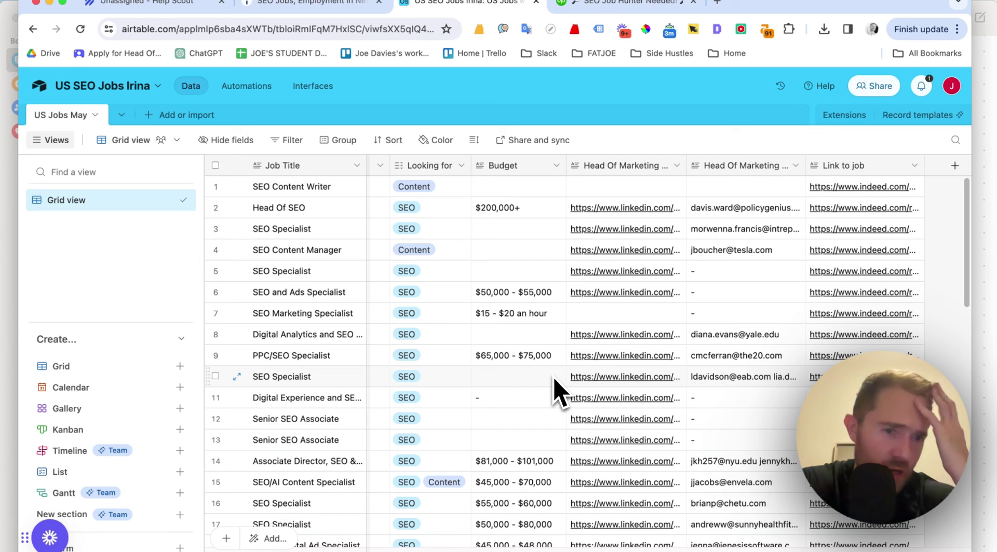
pyautogui.hscroll(-10, 571, 382)
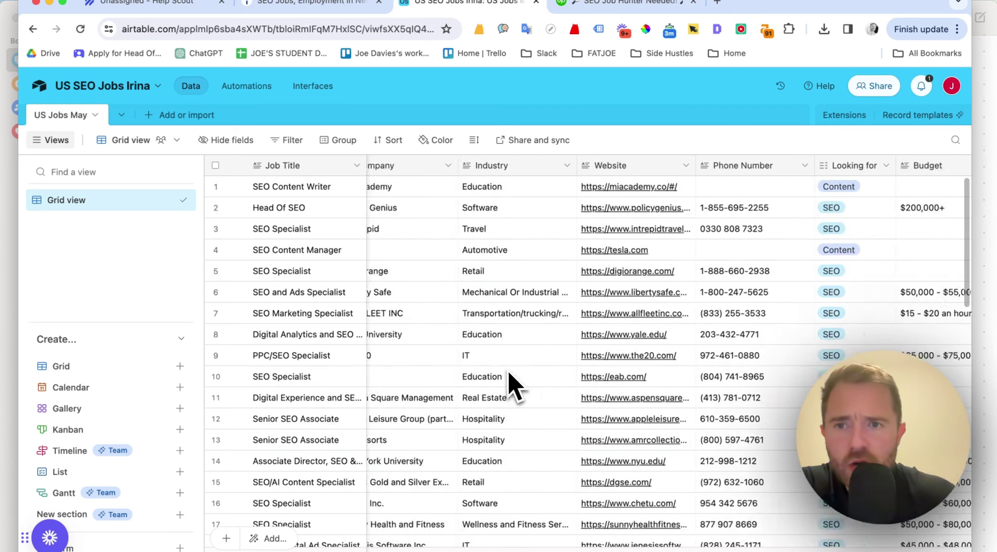
pyautogui.hscroll(-2, 509, 374)
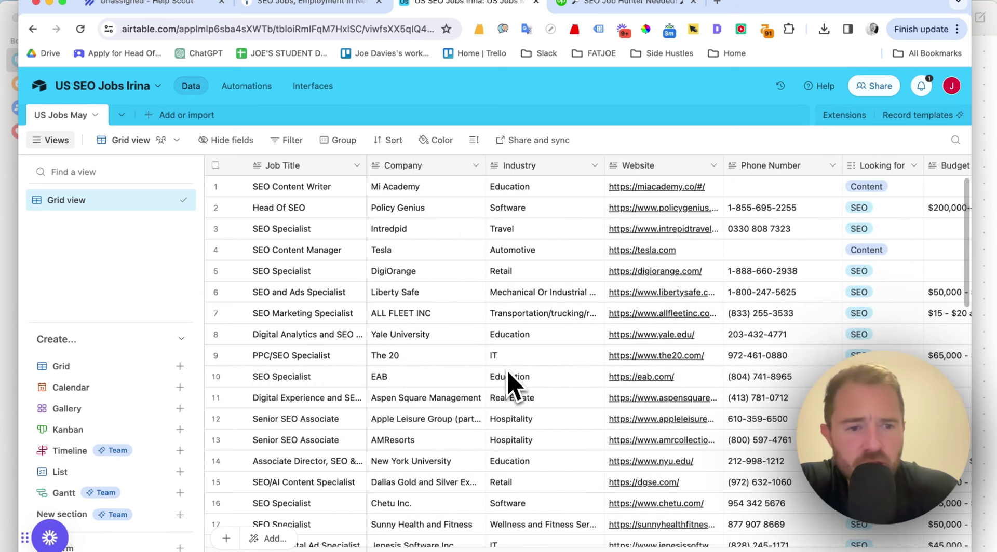